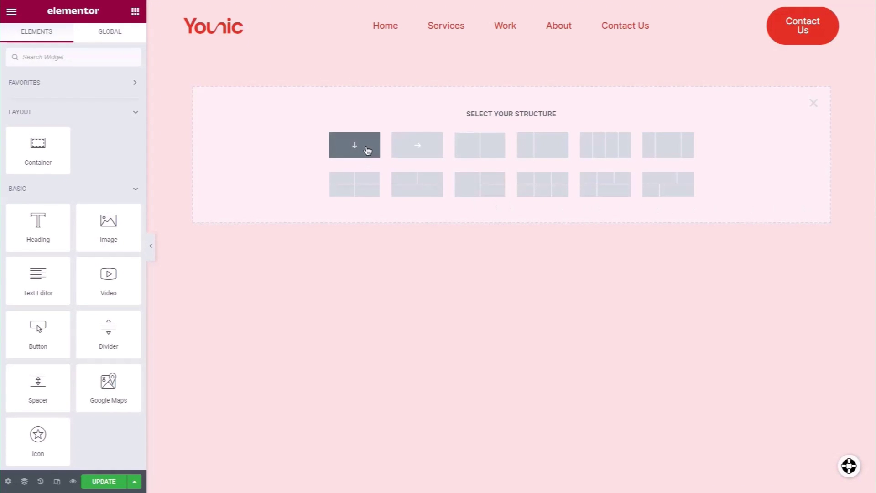
Add an empty column container below the Younic header and preview the page in mobile view.
left_click(368, 151)
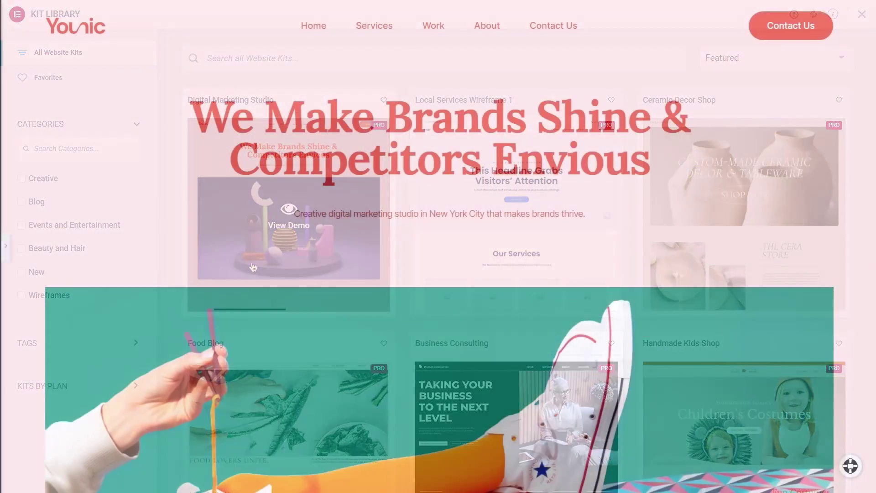
scroll(438, 315, "down", 3)
scroll(438, 315, "down", 10)
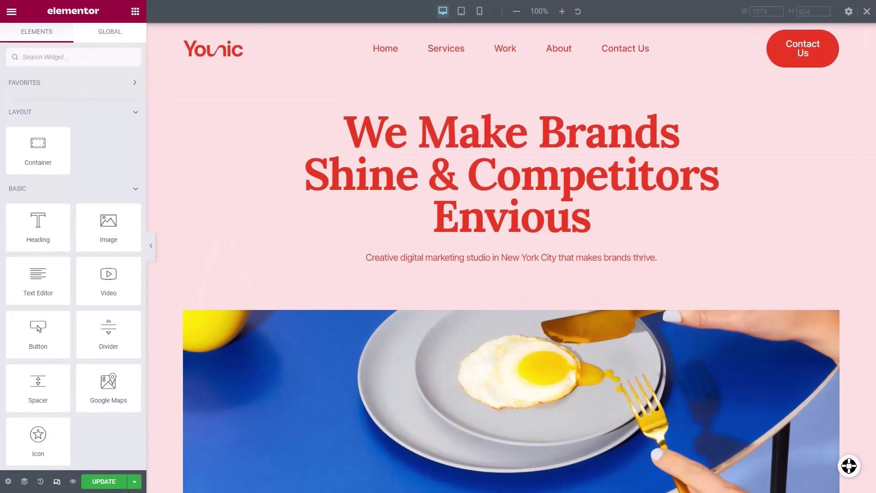
left_click(483, 11)
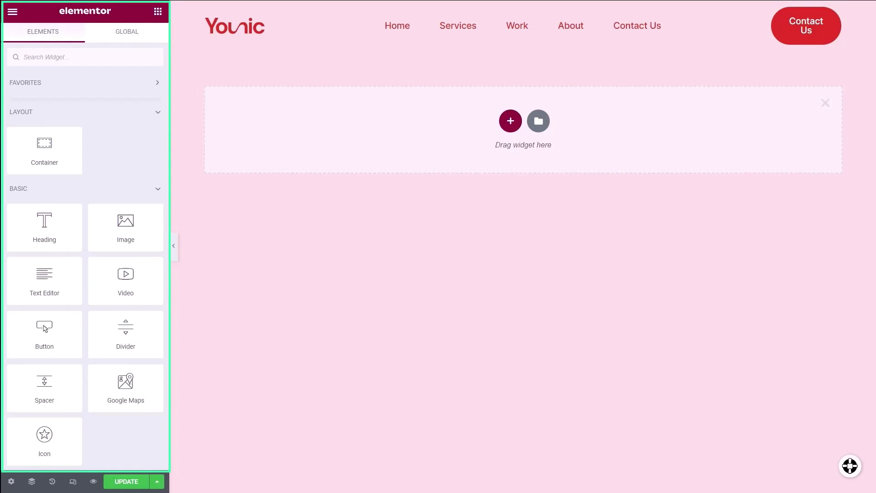
Create a two-column container with an Image on the left and a Heading on the right.
left_click(511, 121)
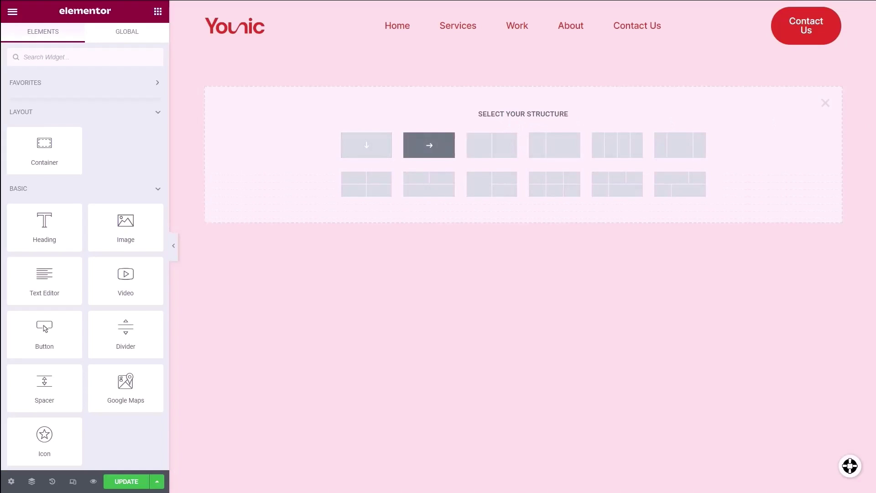
left_click(491, 185)
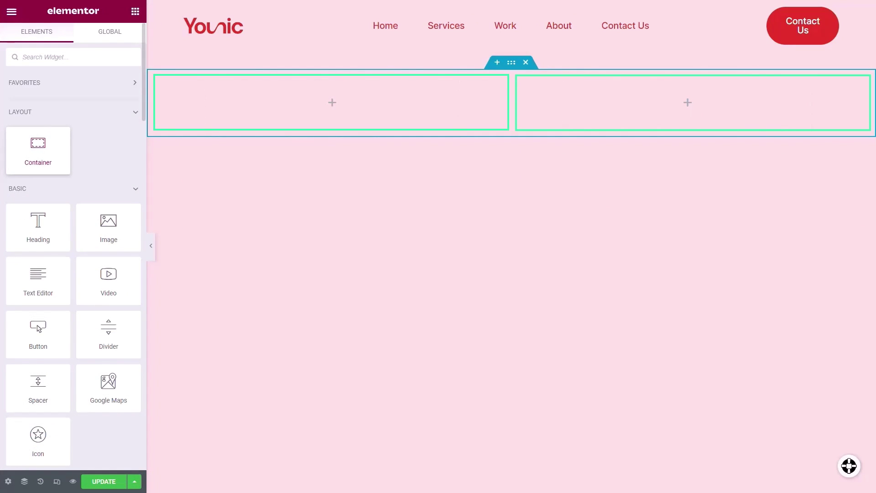
left_click_drag(88, 237, 308, 112)
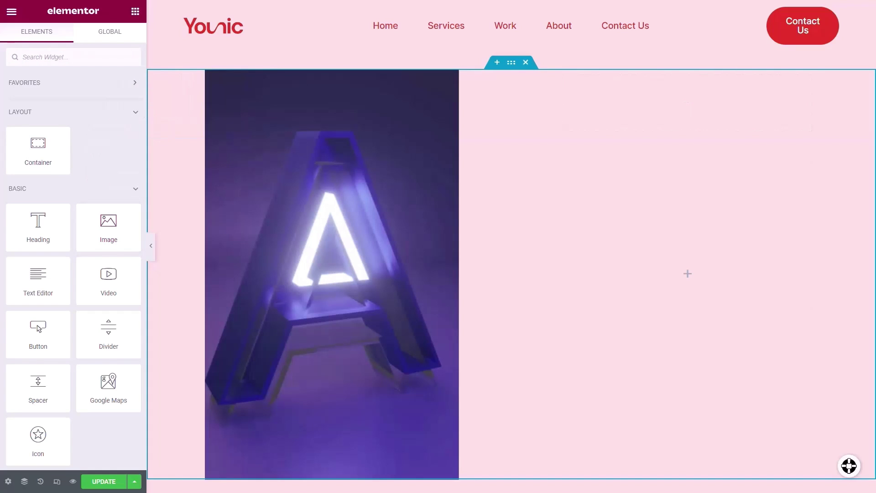
left_click_drag(15, 239, 665, 228)
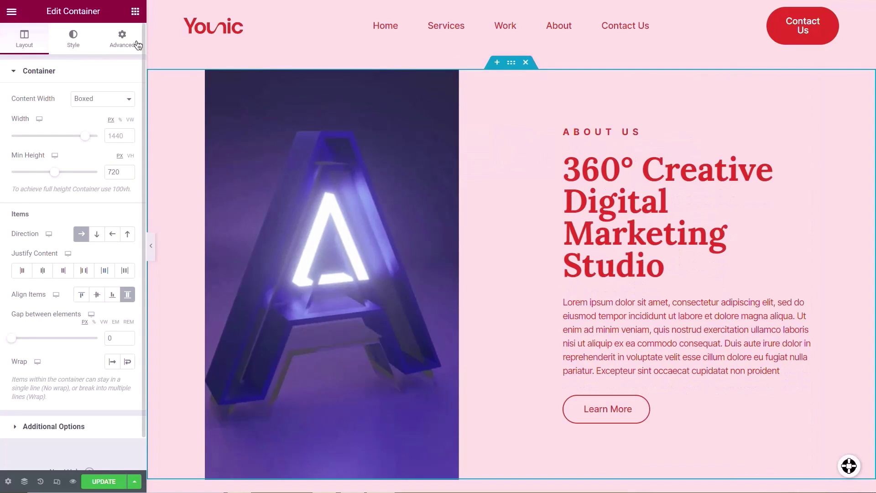
Set the container's Motion Effects entrance animation to Fade In Up.
left_click(121, 38)
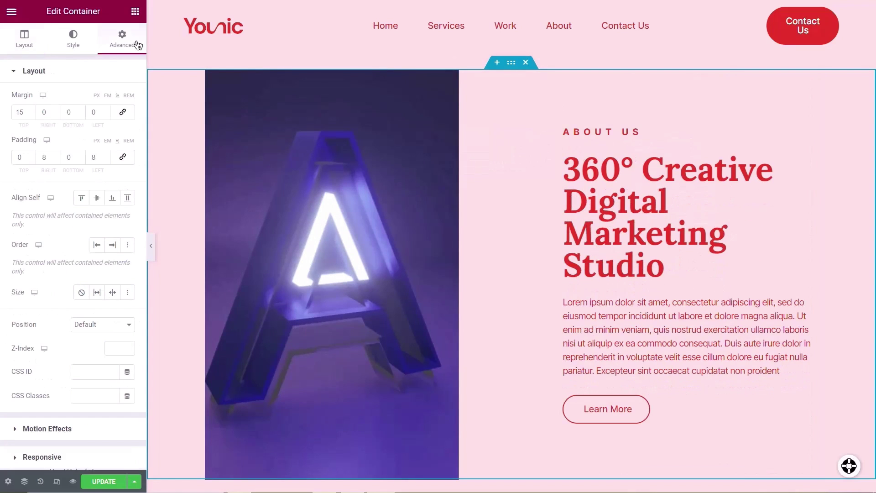
left_click(104, 429)
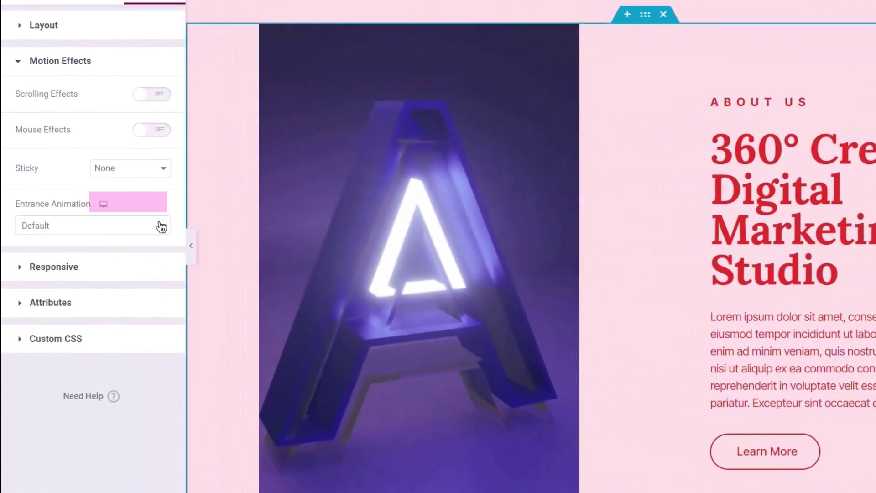
left_click(161, 227)
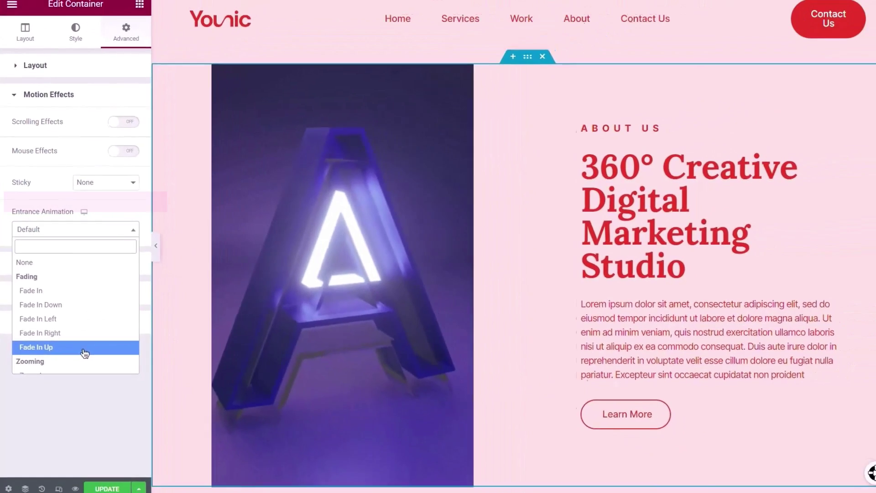
left_click(85, 348)
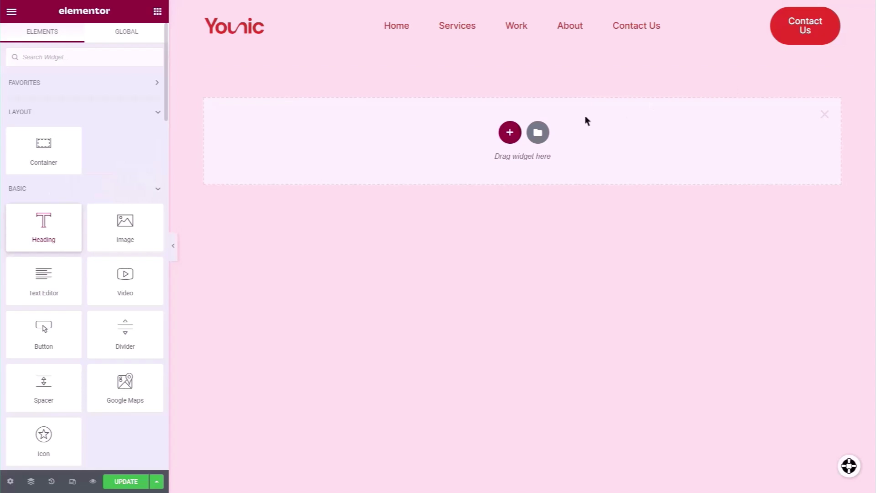
Add a single-column container and drop a Heading widget into it.
left_click(510, 133)
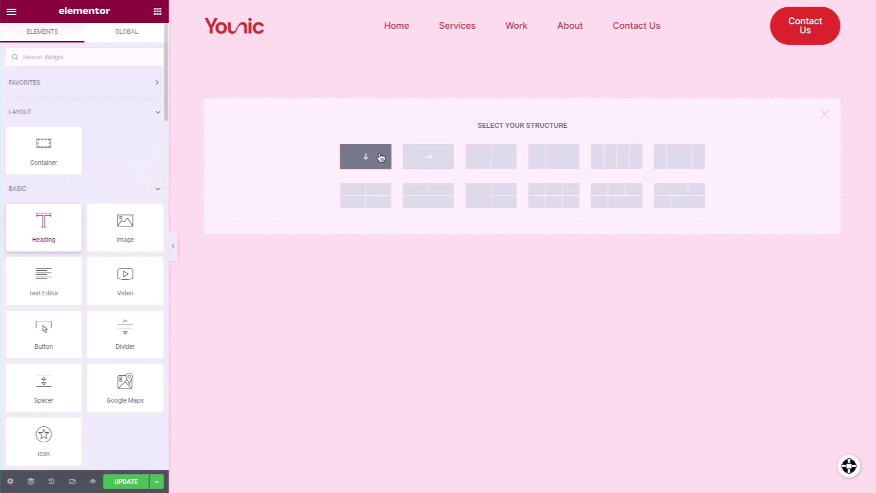
left_click(381, 157)
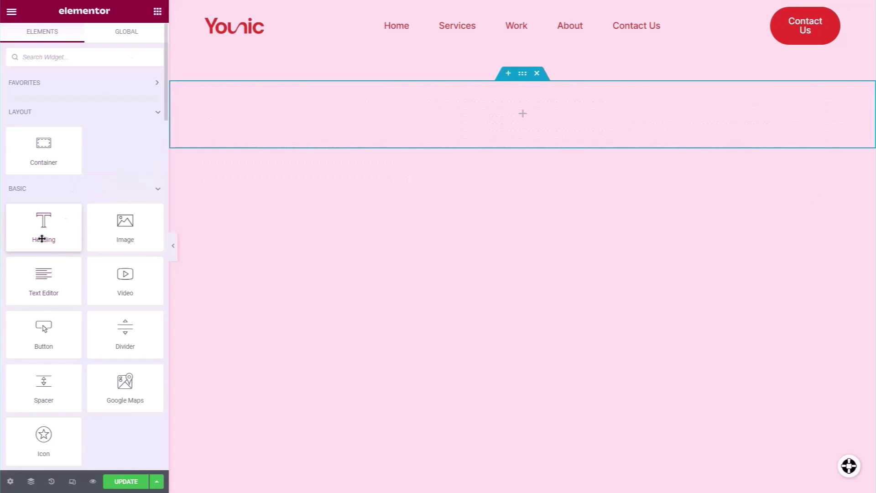
left_click_drag(44, 235, 343, 133)
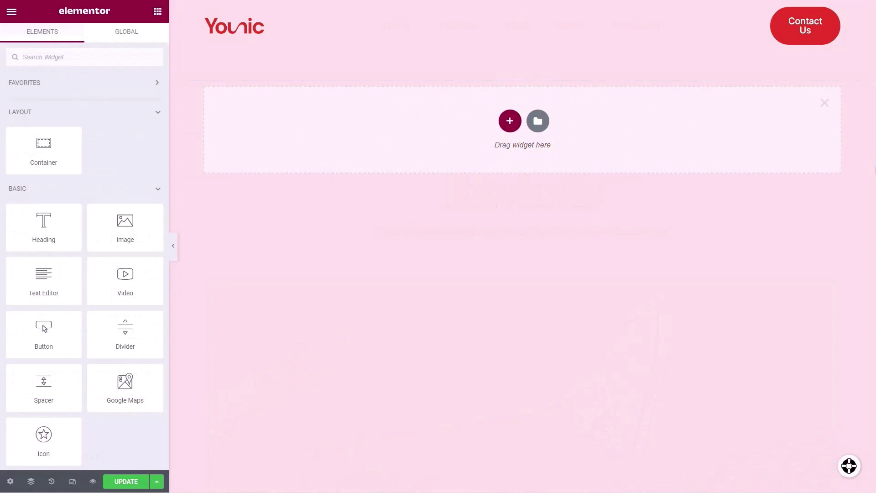
Insert the Insurance Company – Services template and make its headline 'Insurance Doesn't Need To Be Scary'.
left_click(538, 121)
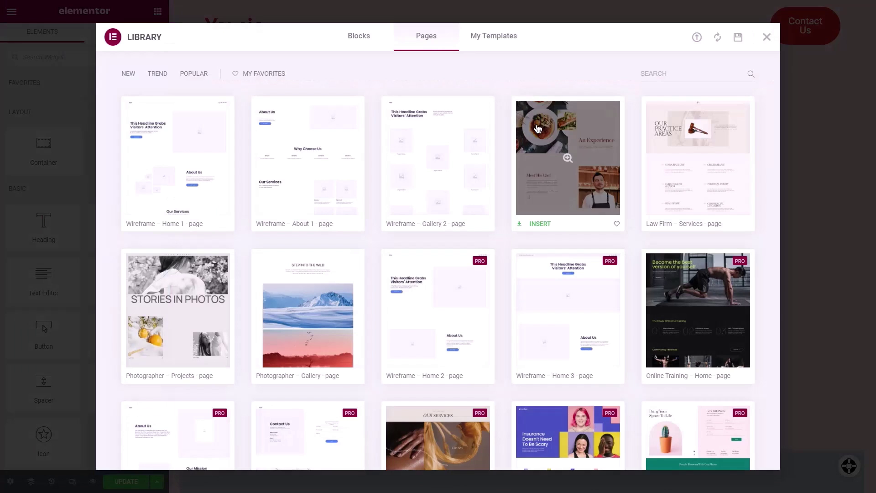
scroll(776, 199, "down", 6)
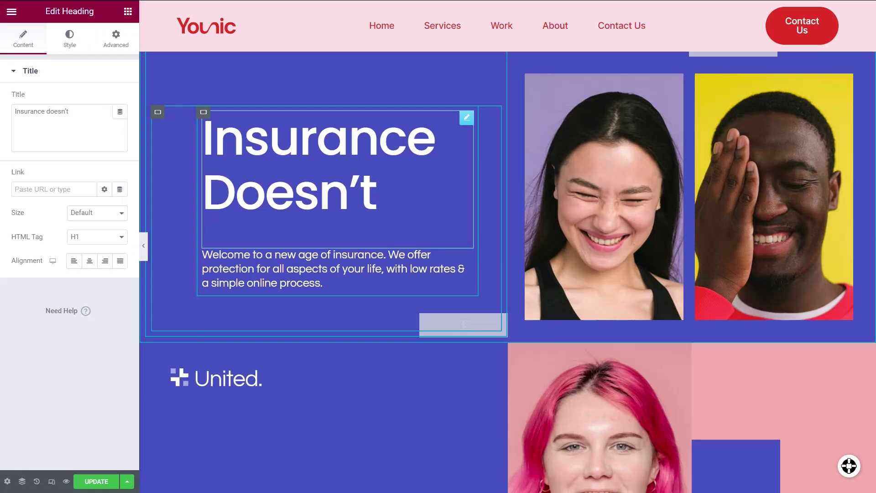
type("Need To ")
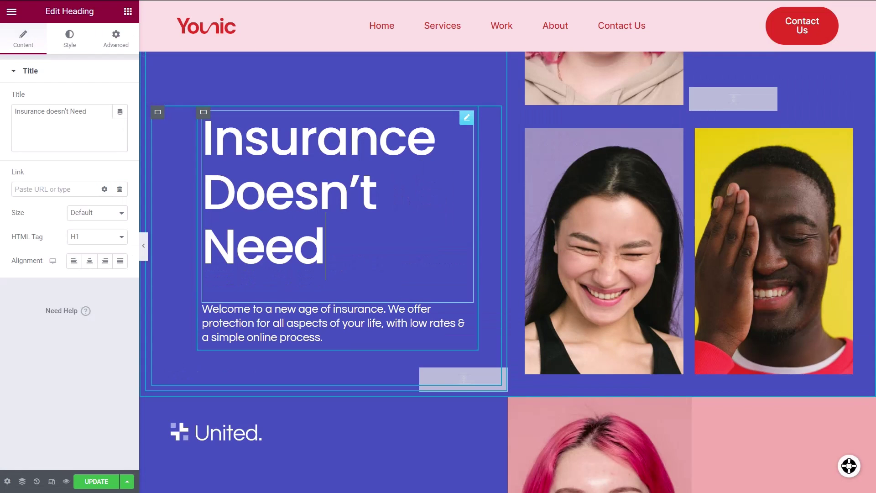
type("Be Scary")
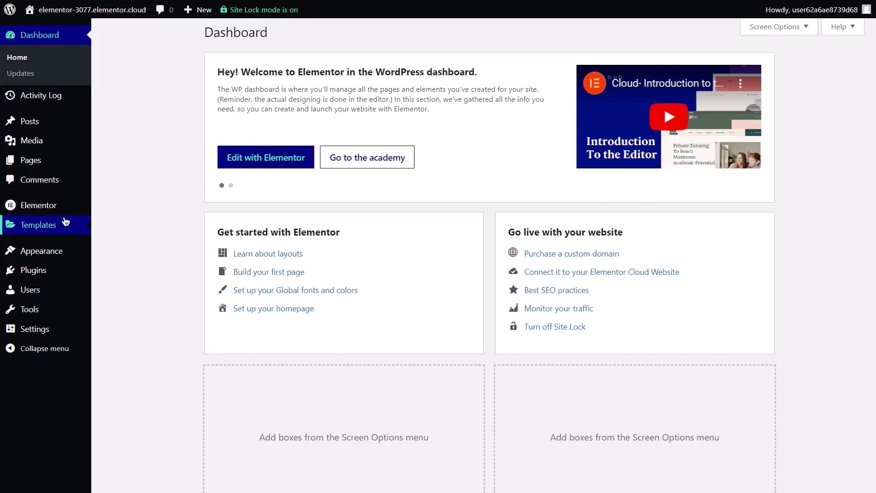
Preview the Digital Marketing Studio kit in the Kit Library and apply it to the site.
mouse_move(65, 222)
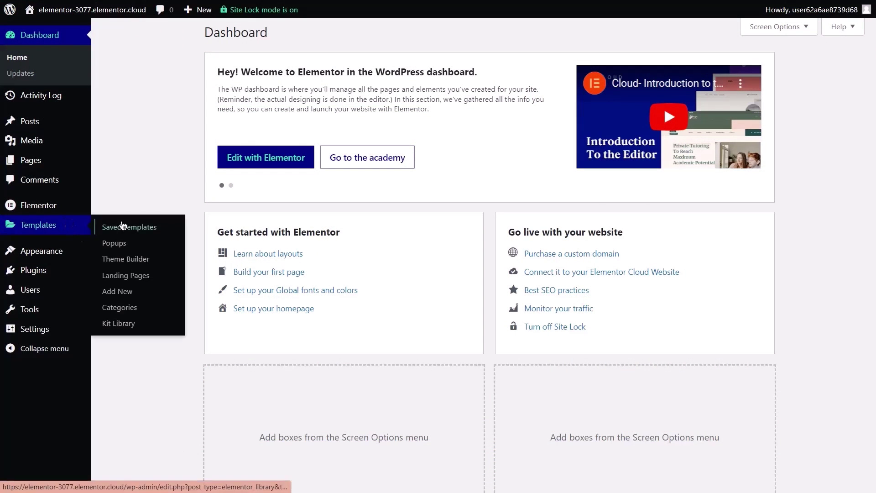
left_click(160, 329)
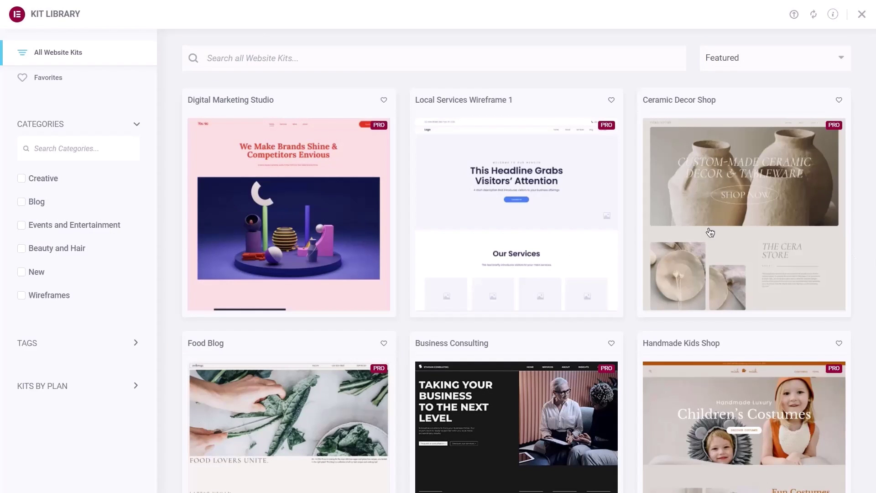
left_click(289, 215)
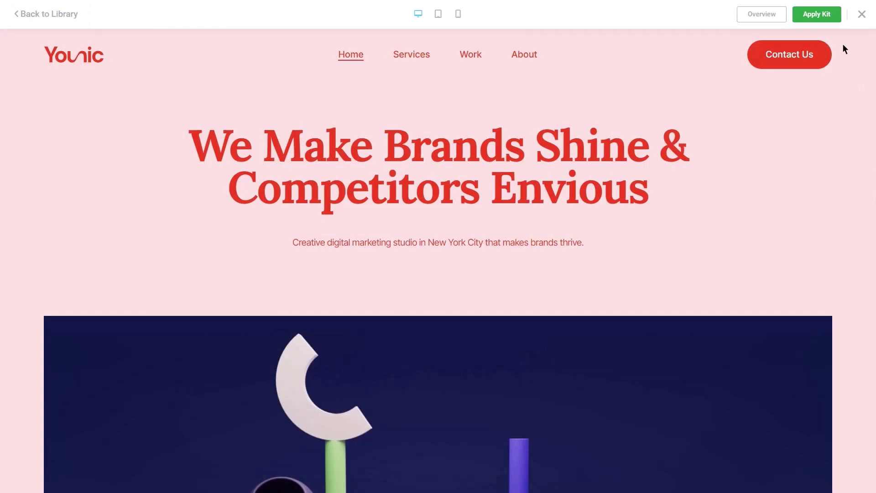
left_click(817, 14)
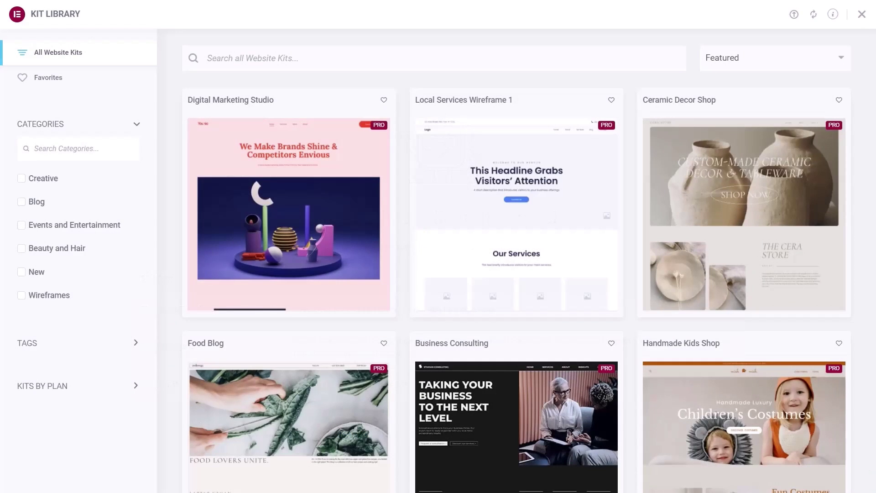
Filter the Kit Library to show only Wireframes kits and browse them.
left_click(21, 296)
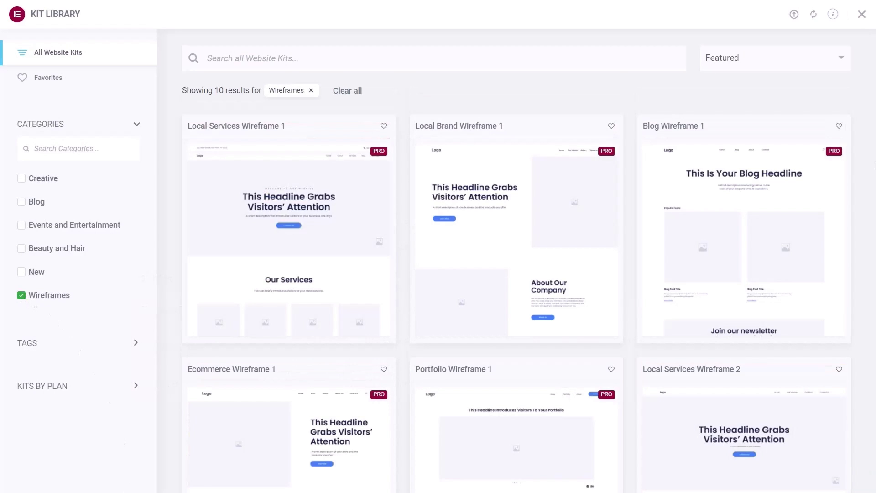
scroll(875, 165, "down", 5)
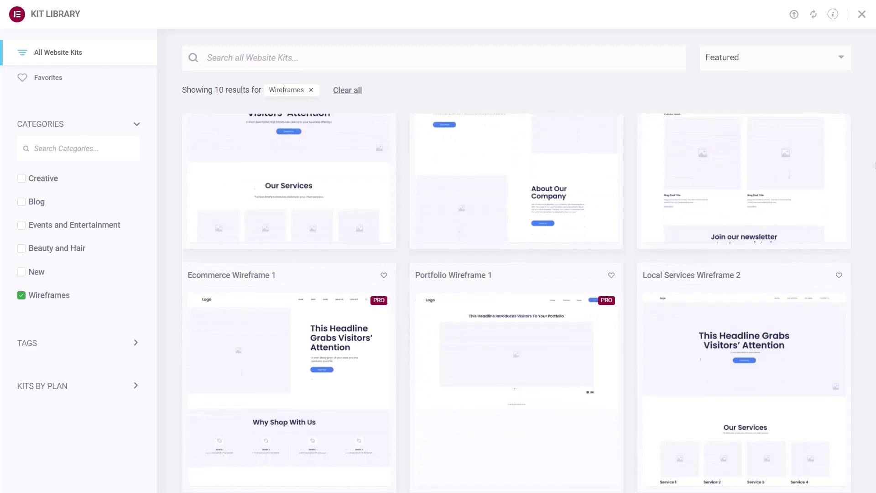
scroll(875, 165, "down", 9)
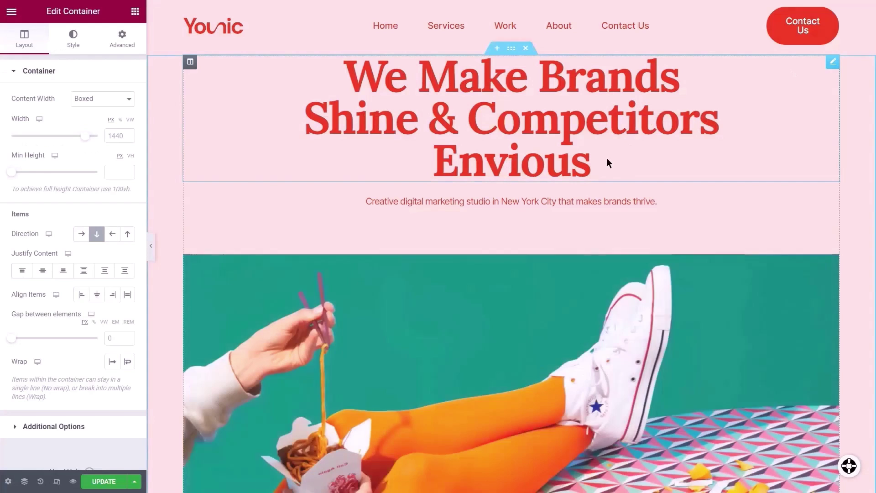
Replace the home page headline with 'We Build Amazing Design'.
left_click(607, 159)
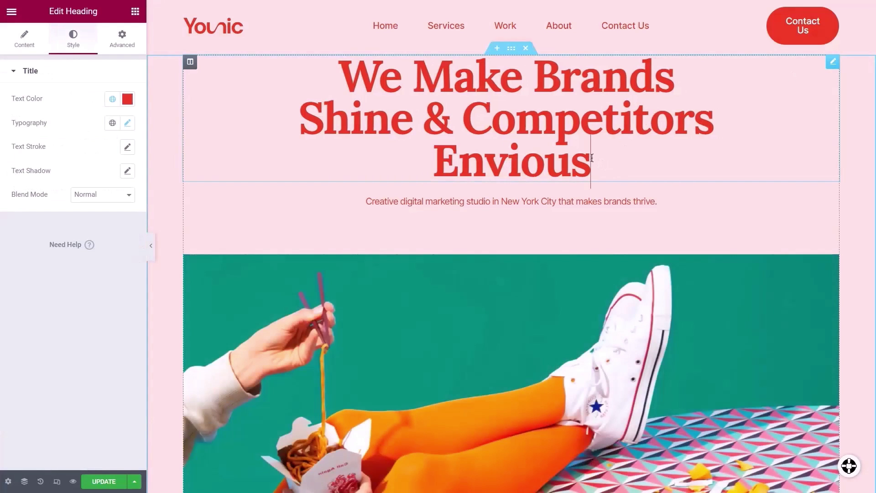
key("ctrl+a")
type("We Build Amazing Design")
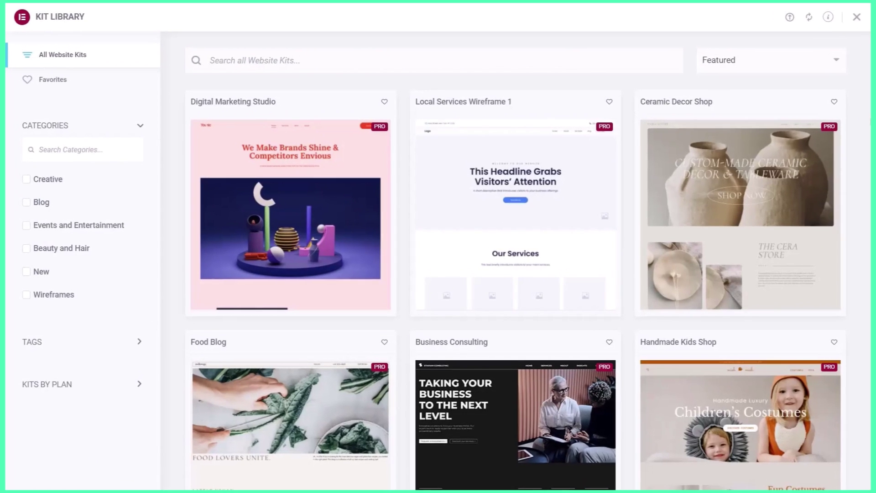
Filter to Wireframes, preview Local Services Wireframe 1, and apply that kit to the site.
scroll(516, 292, "down", 6)
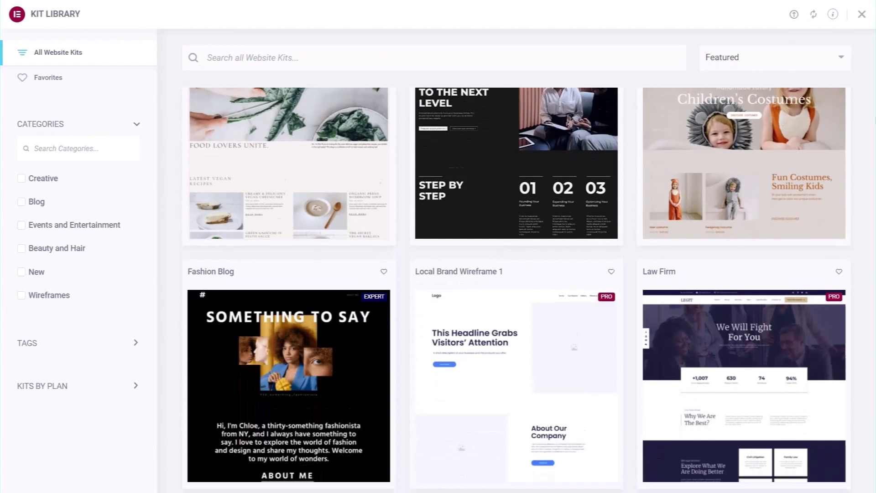
scroll(517, 292, "down", 10)
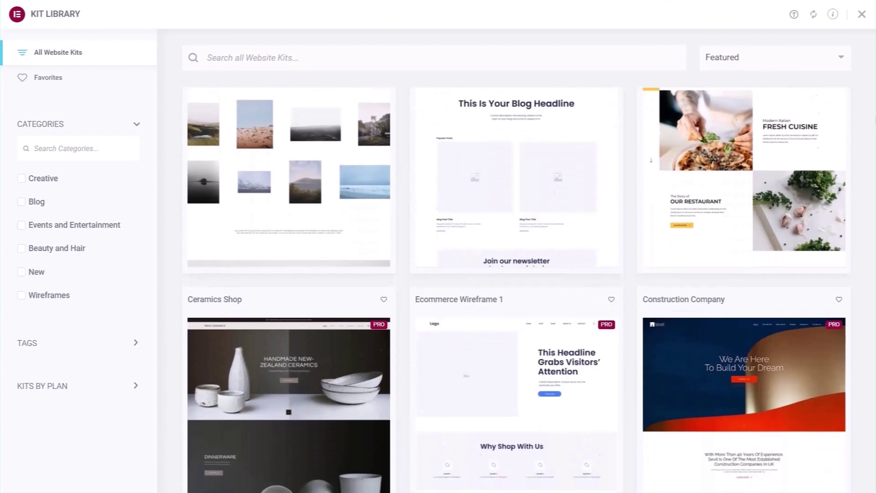
scroll(517, 290, "down", 9)
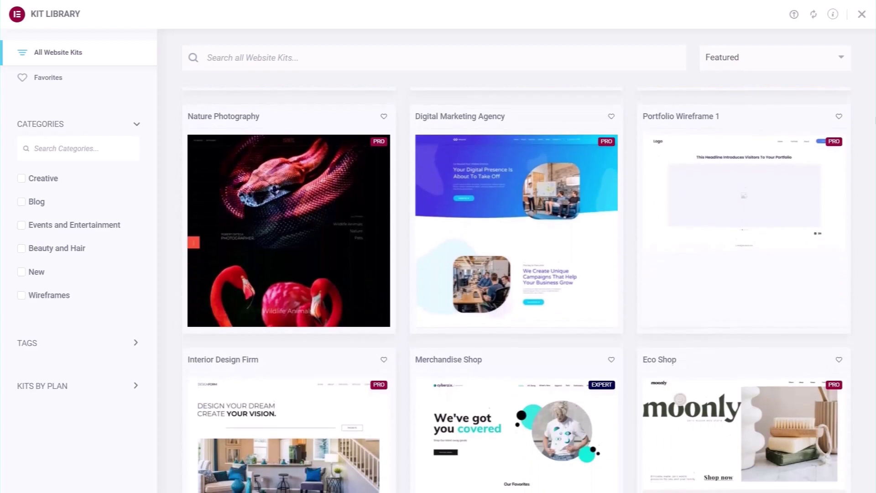
scroll(516, 291, "down", 3)
left_click(21, 295)
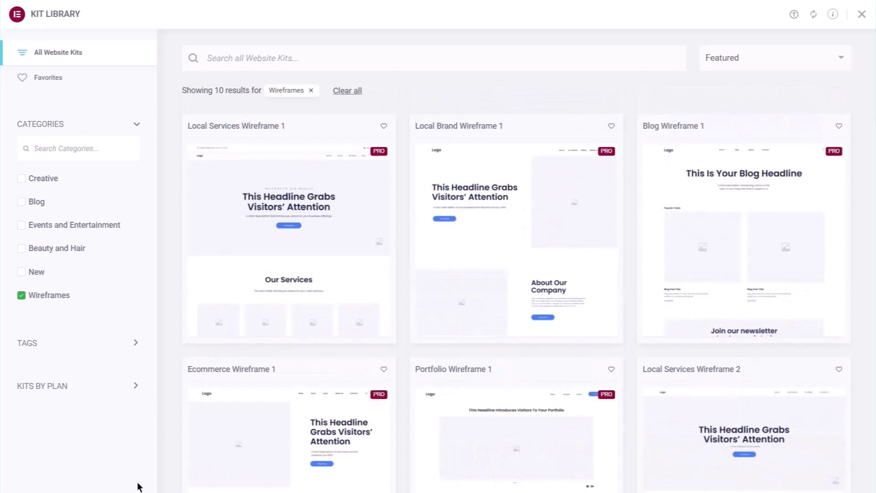
left_click(301, 288)
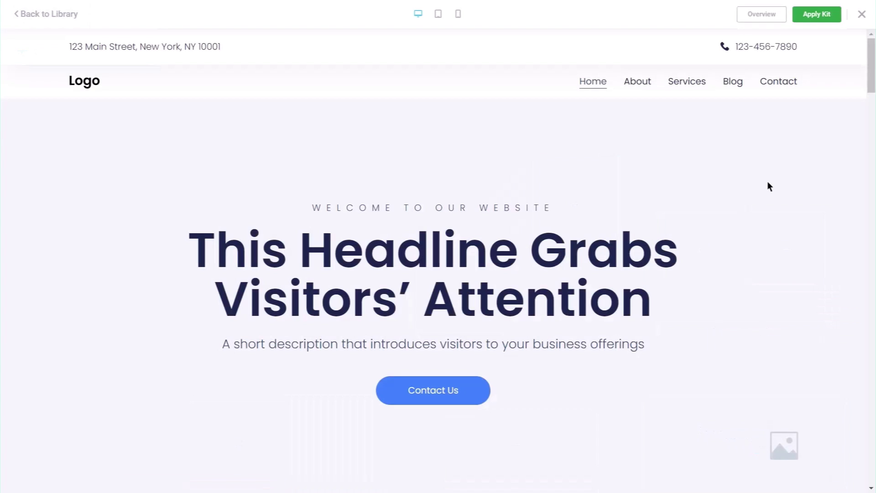
left_click(816, 15)
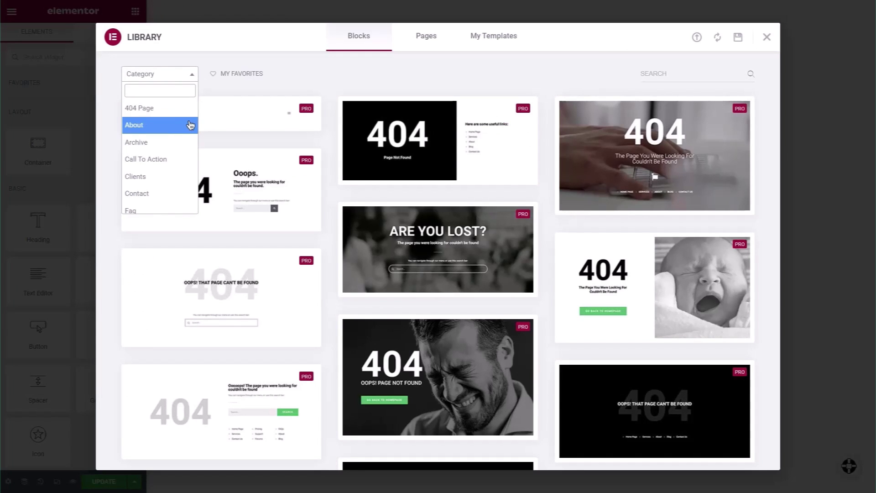
Filter the block templates to About sections, searching for 'About Us'.
left_click(188, 125)
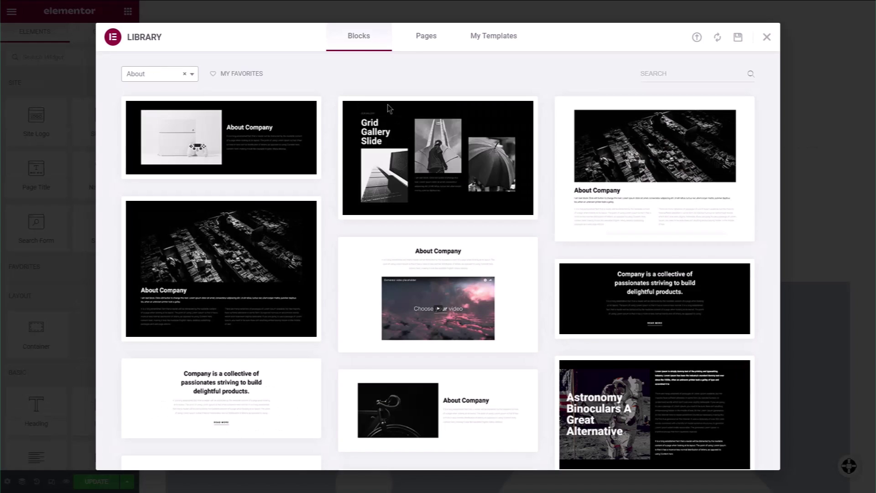
scroll(524, 185, "down", 2)
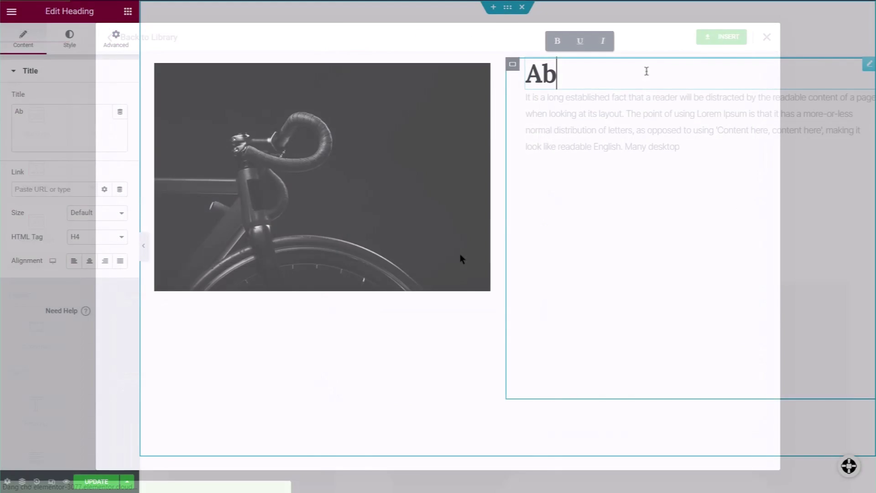
type("out Us")
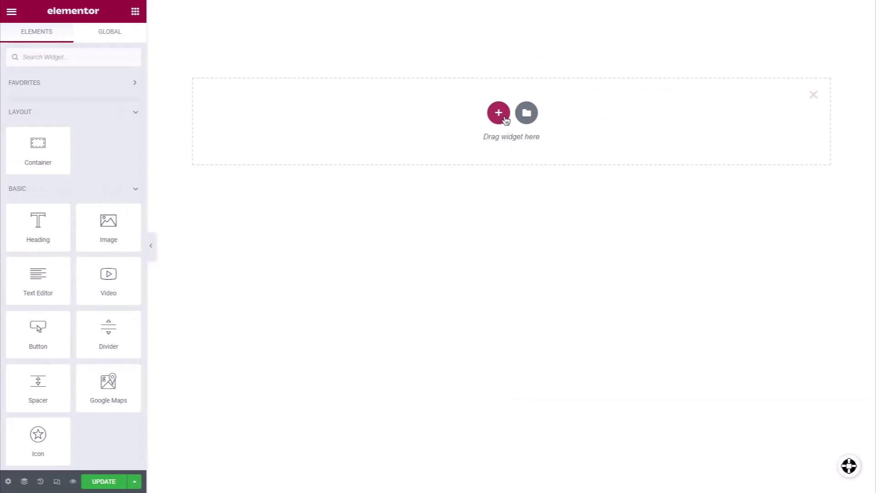
Add a single-column container holding a Heading widget with a Text Editor below it.
left_click(502, 118)
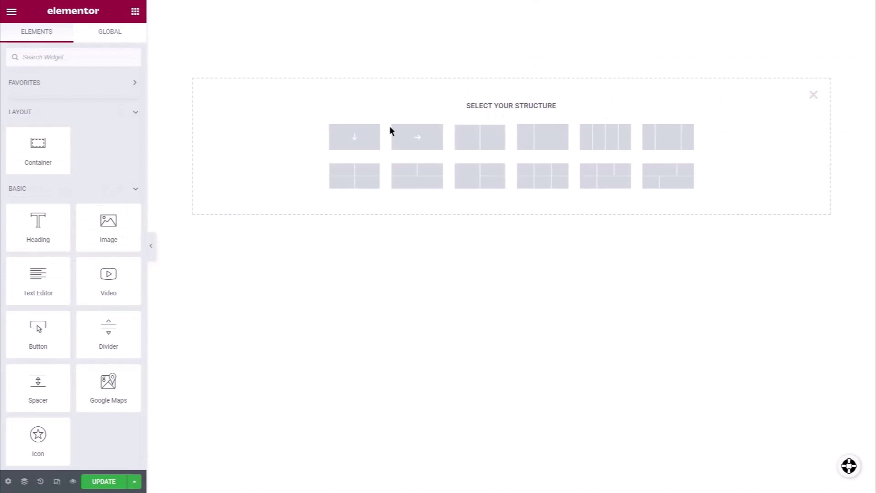
left_click(368, 146)
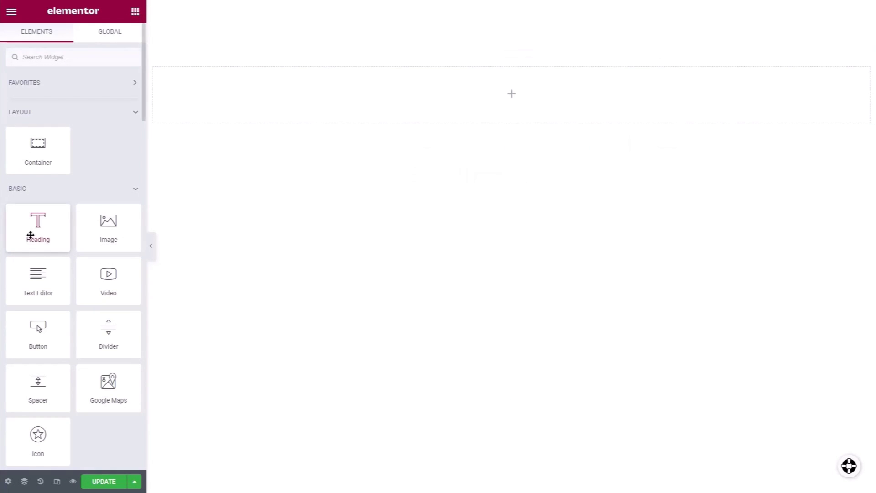
left_click_drag(30, 235, 198, 107)
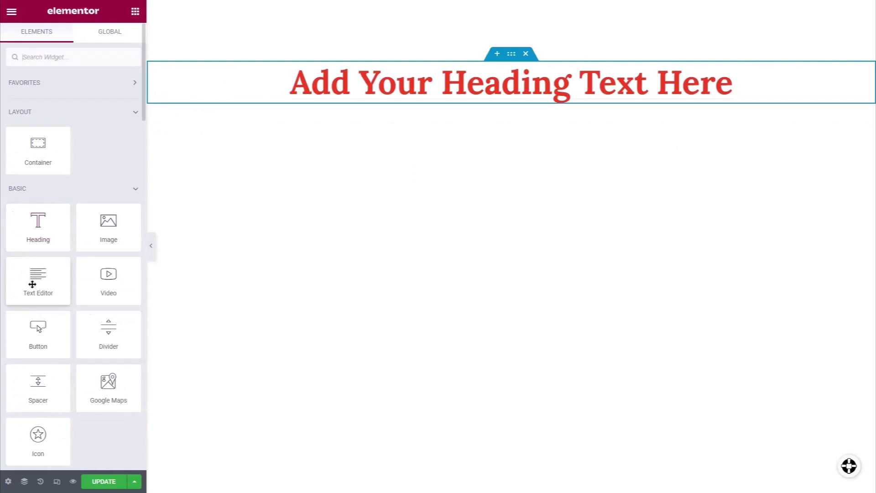
left_click_drag(32, 281, 303, 99)
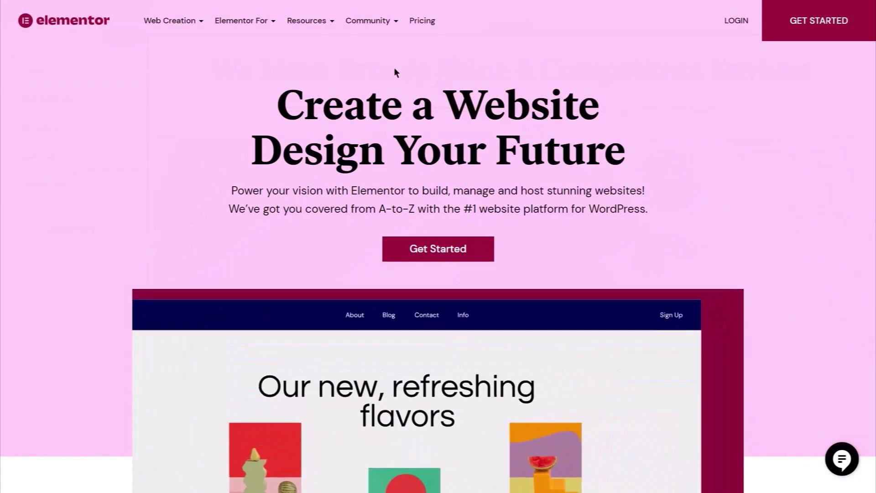
Show the Resources menu on elementor.com, listing Help Center, Academy, Blog and Webinars.
mouse_move(314, 32)
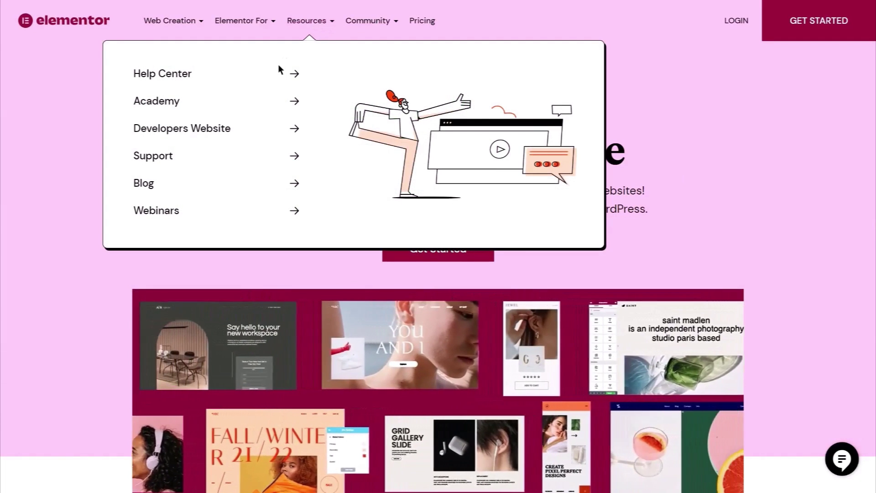